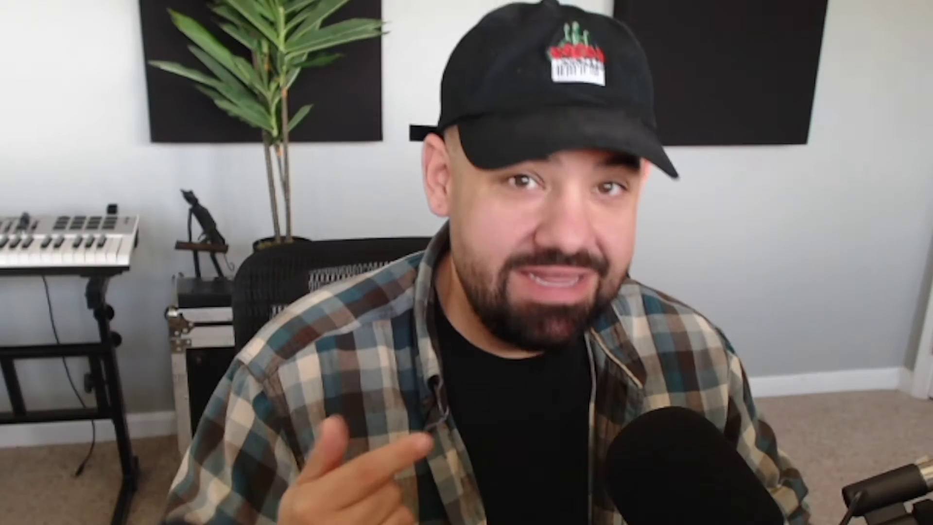
- Play the Julia conversion row instead of the original bridge vocal
click(325, 341)
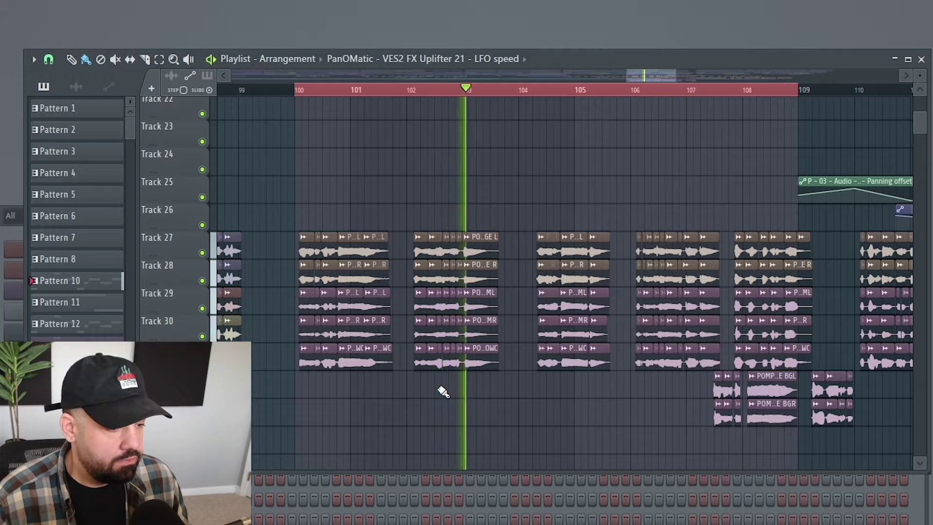
- Solo Tracks 27–31 in turn to audition each bridge vocal layer, then replay from bar 100
right_click(203, 253)
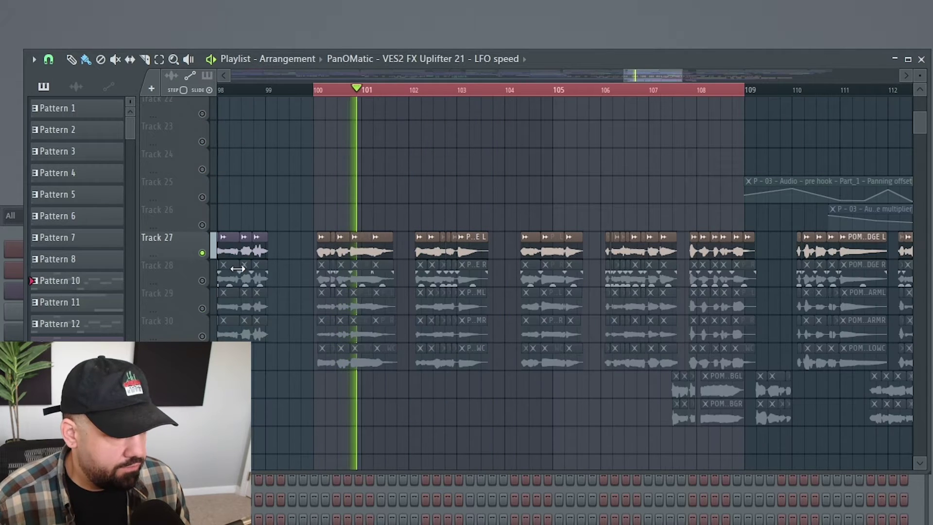
right_click(203, 281)
right_click(203, 309)
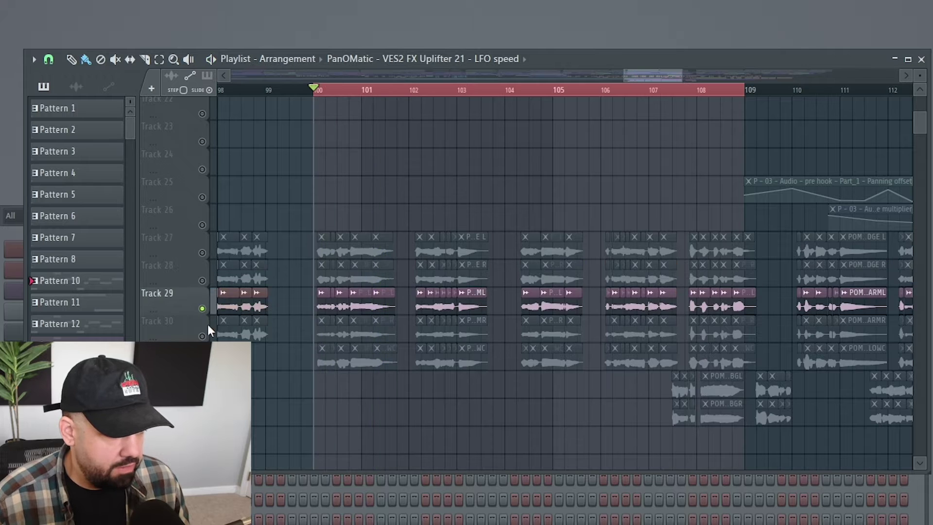
right_click(202, 337)
right_click(203, 364)
key(space)
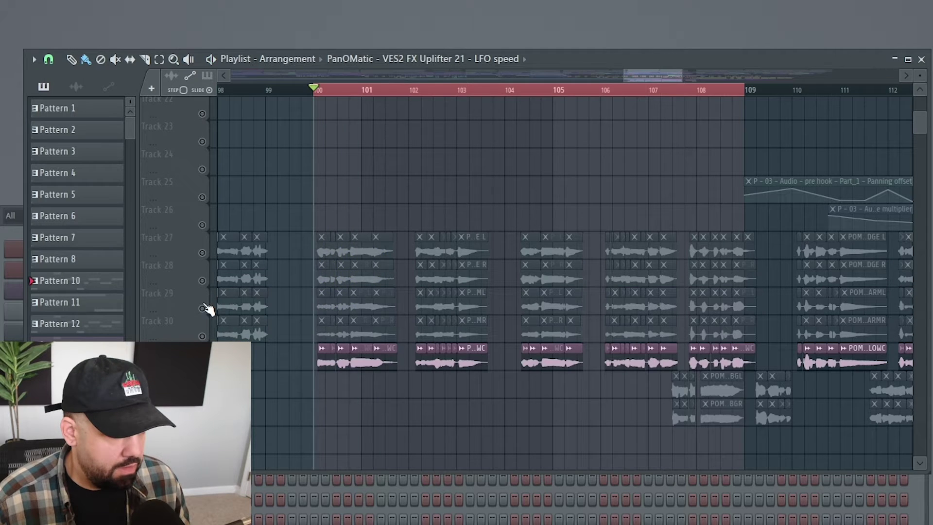
key(space)
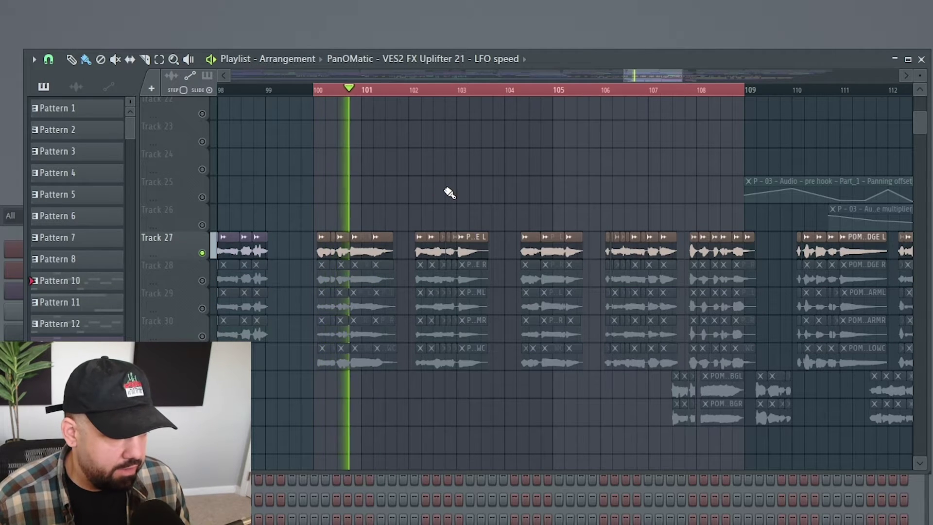
- Show the mixer below the playlist and jump to the BRIDGE L vocal's insert, auditioning the bridge
key(F9)
scroll(399, 193, down, 3)
scroll(399, 194, down, 2)
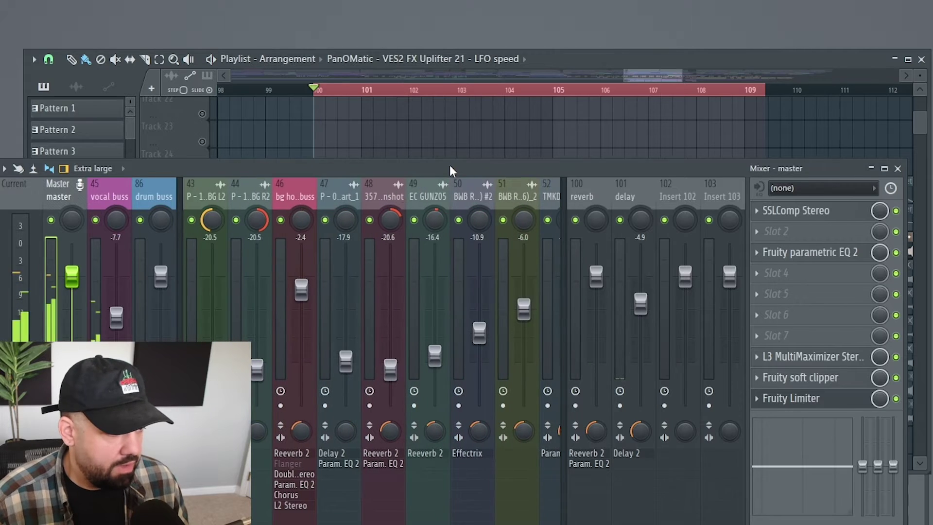
drag(448, 171, 458, 407)
click(467, 237)
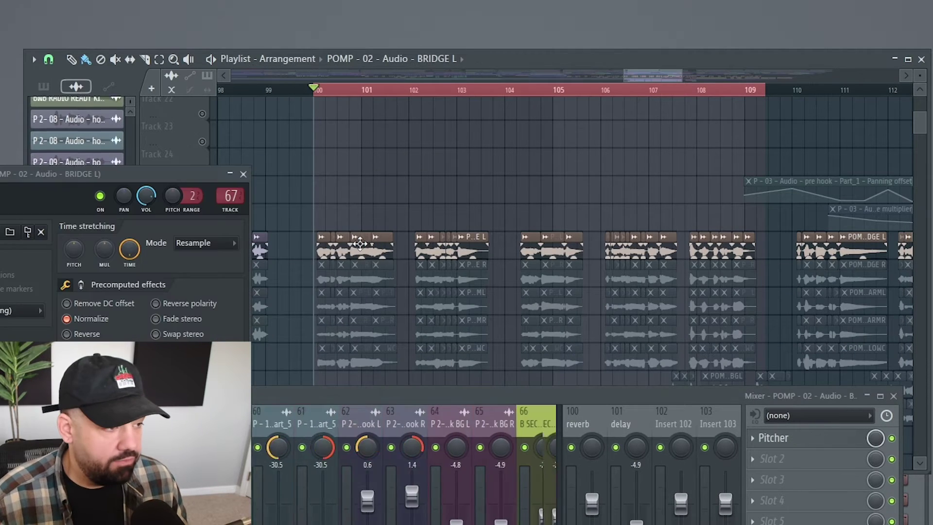
scroll(382, 222, down, 1)
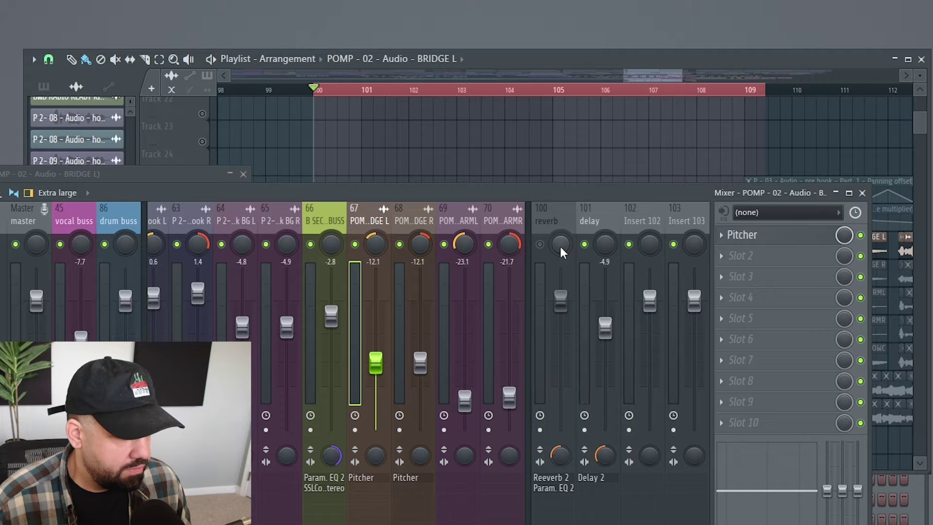
key(space)
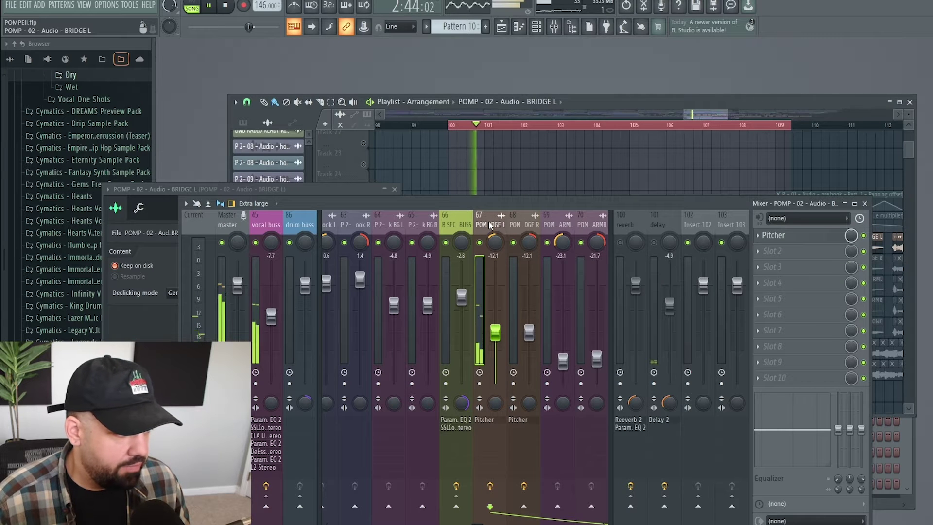
key(space)
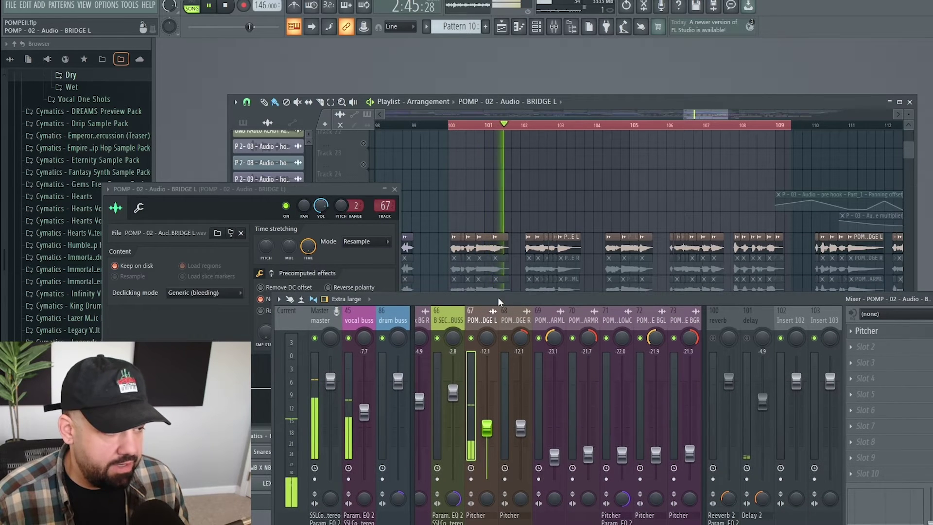
key(space)
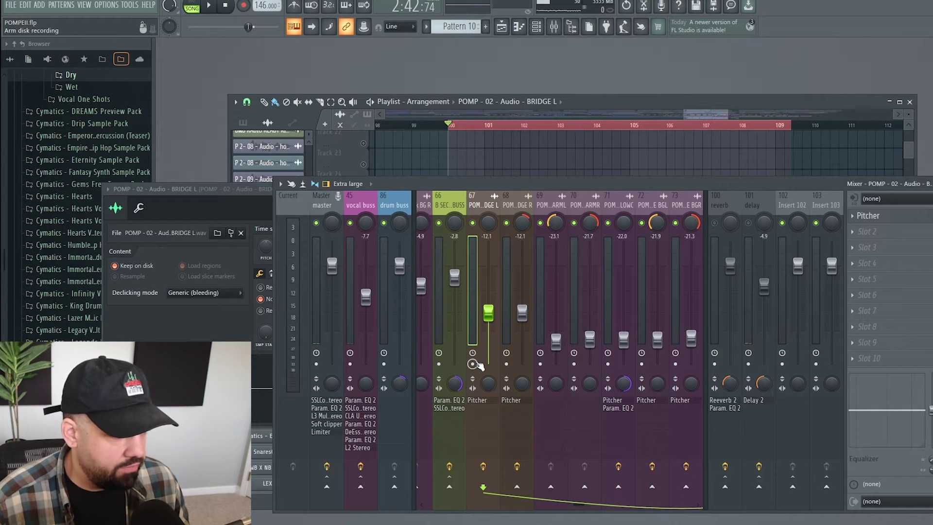
- Render the bridge lead mixer track to a WAV audio clip in the playlist
key(ctrl+r)
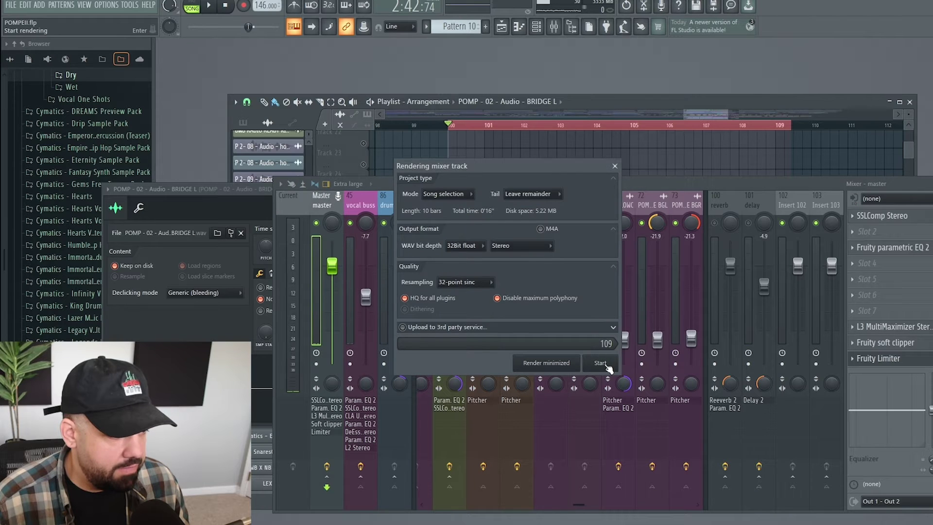
click(600, 363)
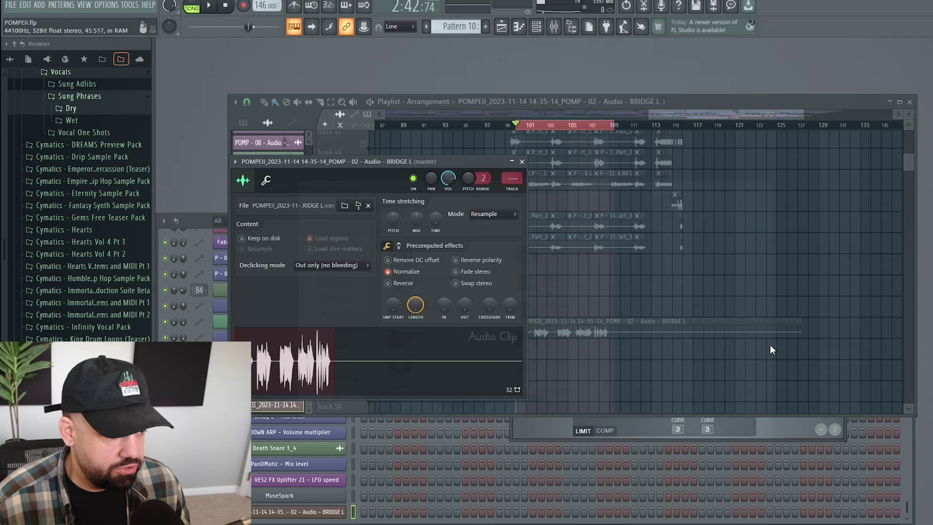
key(Escape)
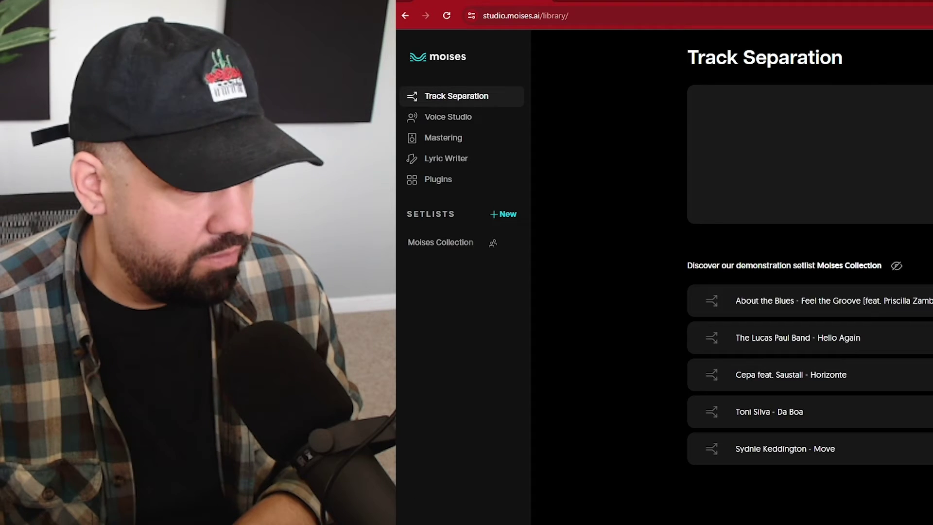
- Browse Voice Studio's voices and view Julia's page, skimming her demo
click(448, 117)
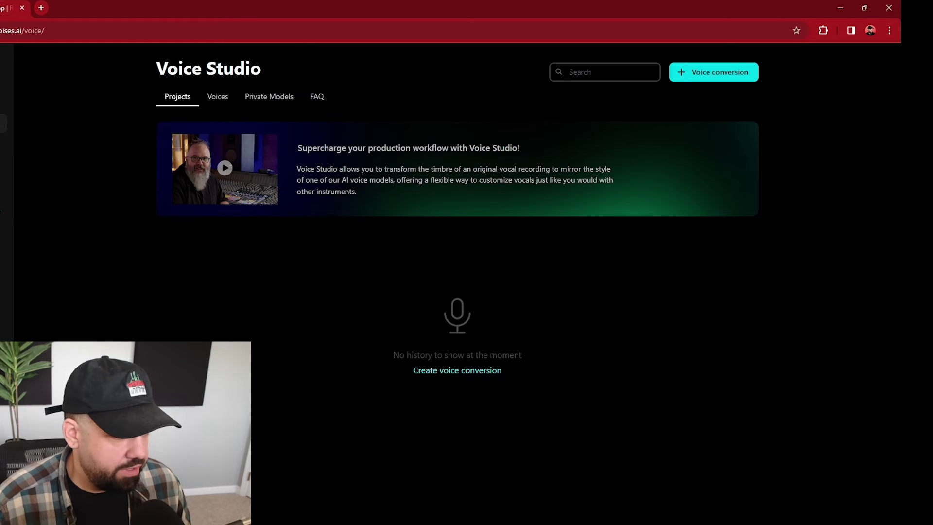
click(582, 132)
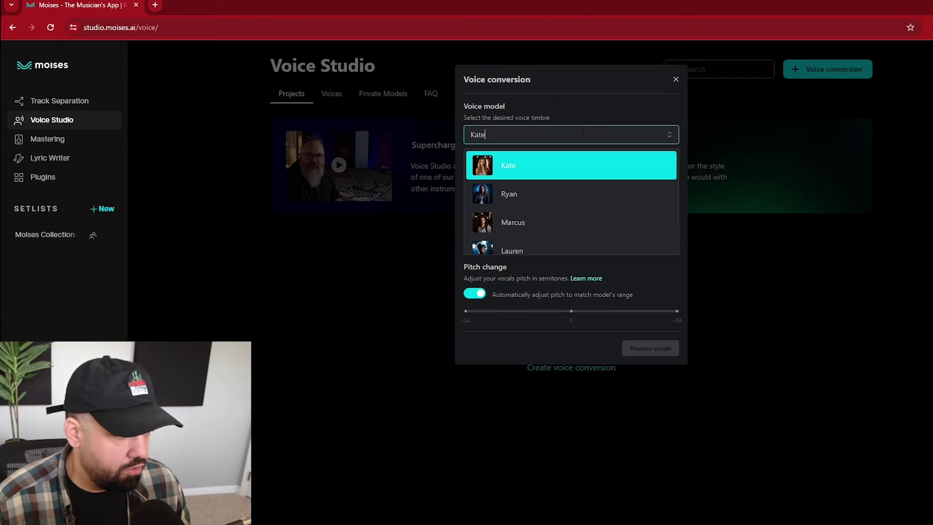
scroll(562, 209, down, 5)
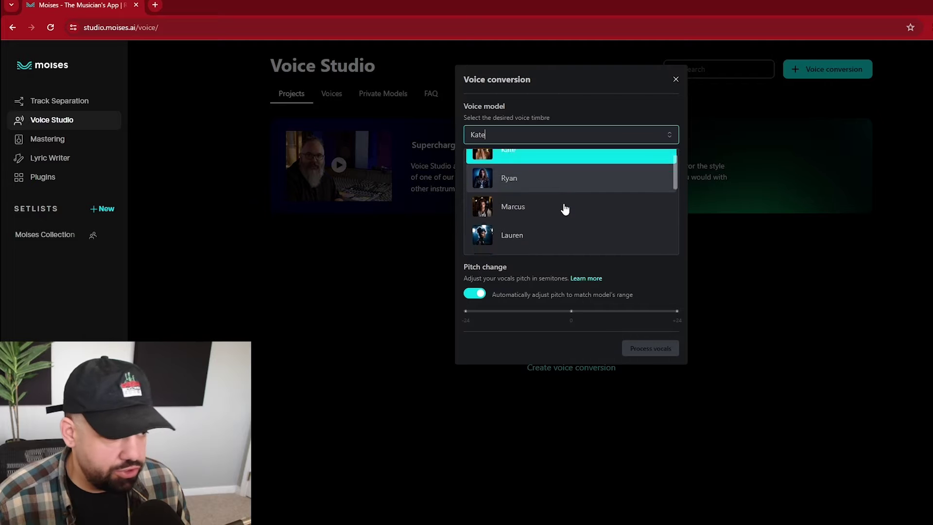
click(676, 79)
click(334, 96)
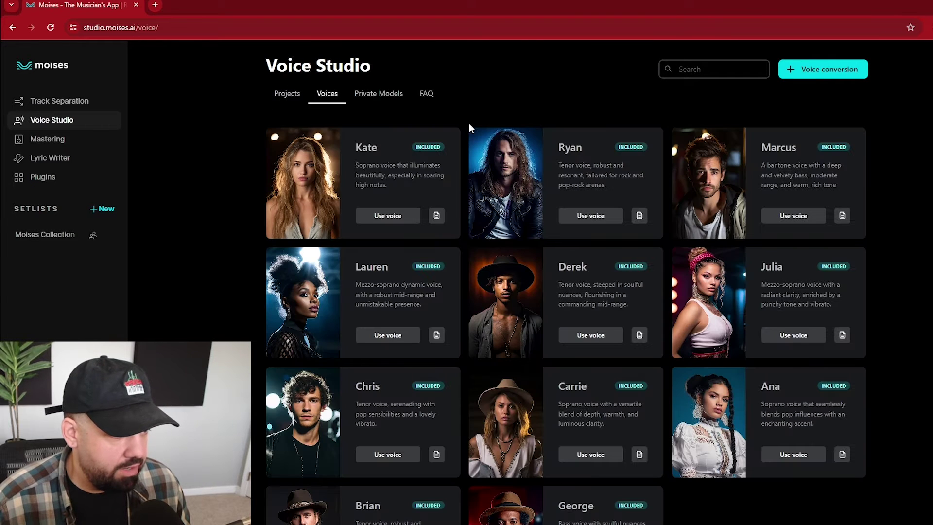
scroll(337, 398, down, 2)
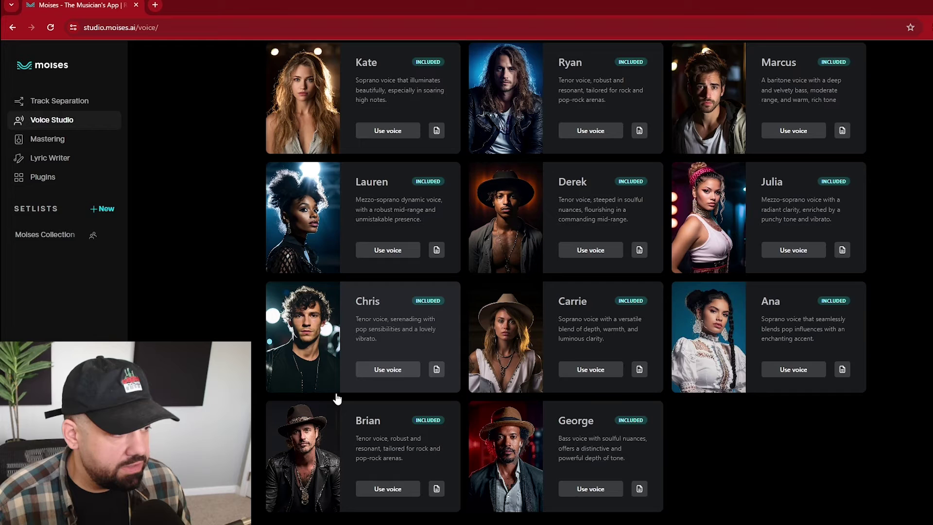
scroll(336, 398, up, 2)
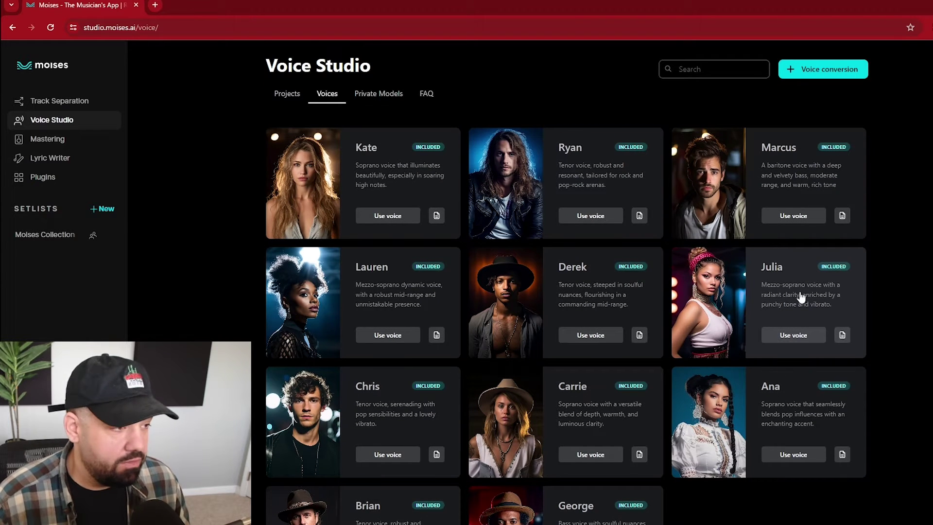
click(800, 297)
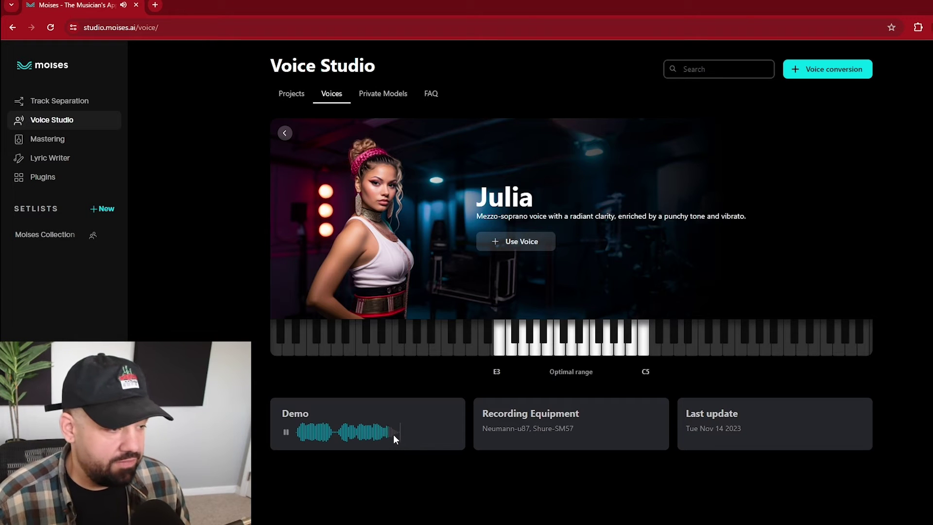
drag(394, 434, 566, 430)
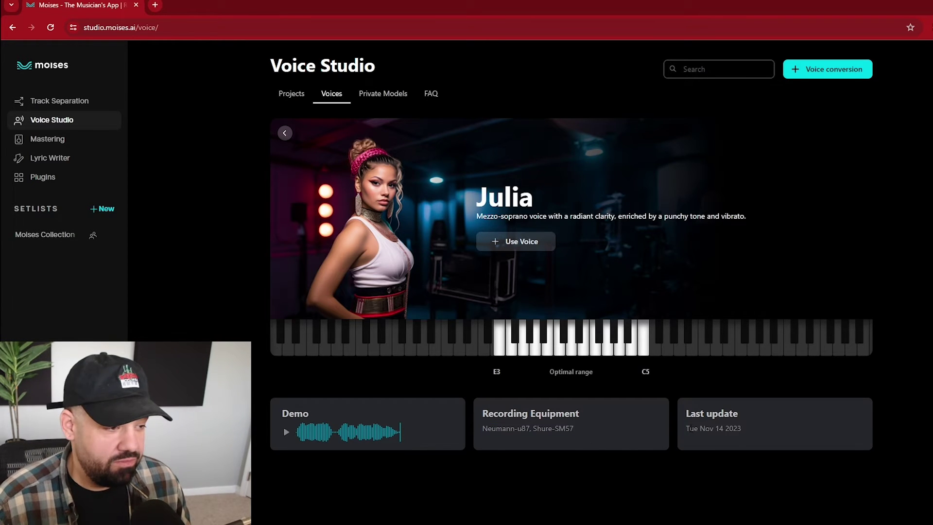
- Upload the rendered POMPEII bridge vocal WAV for a Julia conversion and preview it
click(523, 244)
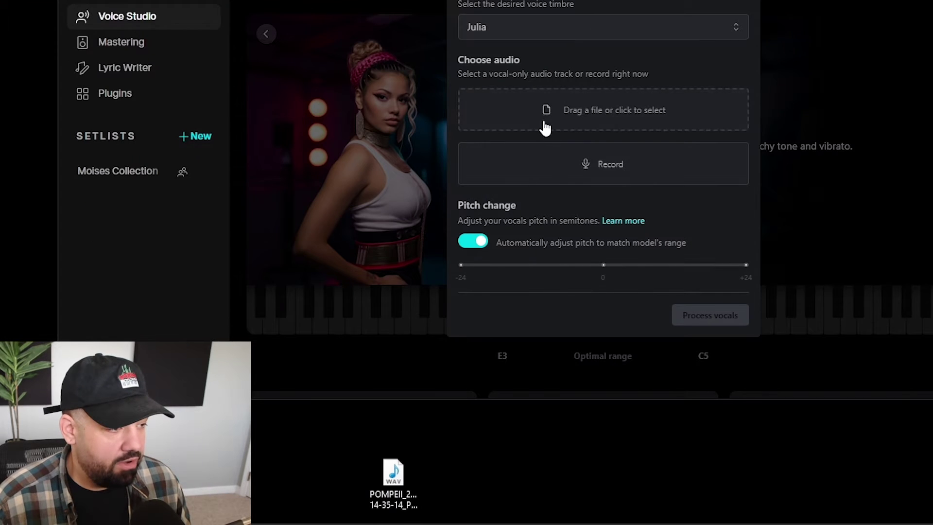
drag(393, 474, 590, 105)
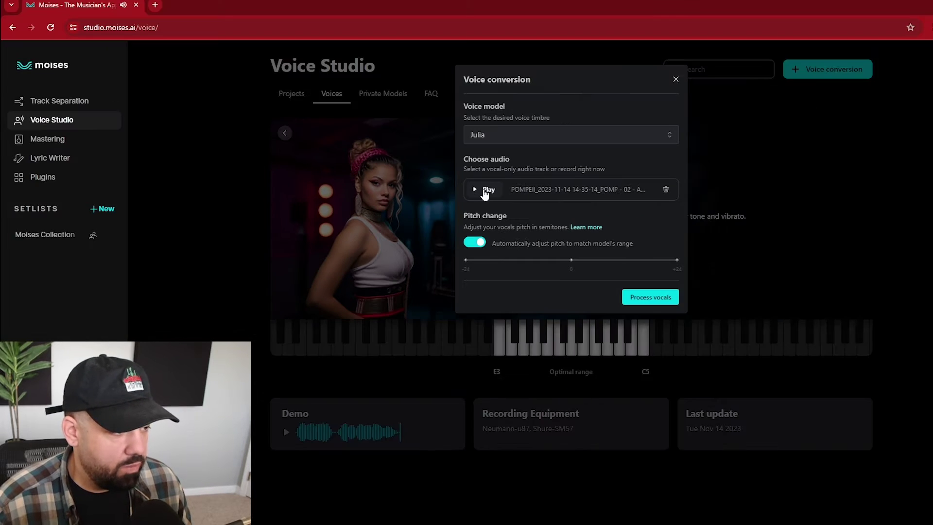
click(485, 192)
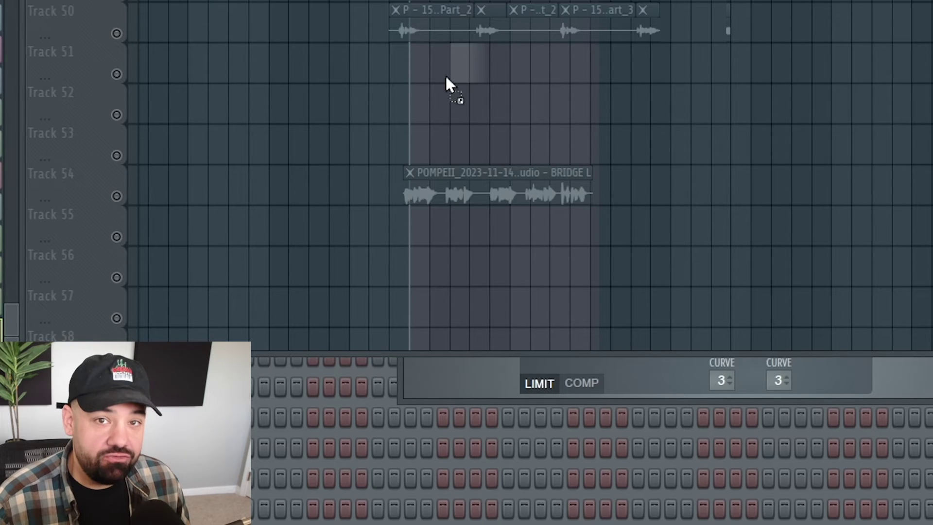
- Place Julia's converted vocal on Track 25, unmuted and aligned to the playhead, with its channel settings shown
drag(443, 83, 417, 62)
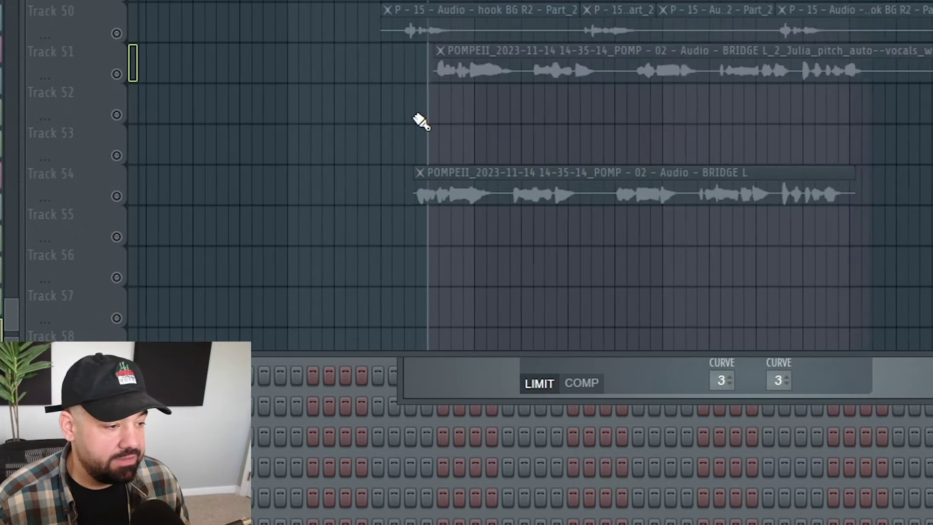
scroll(407, 151, up, 10)
drag(383, 245, 384, 186)
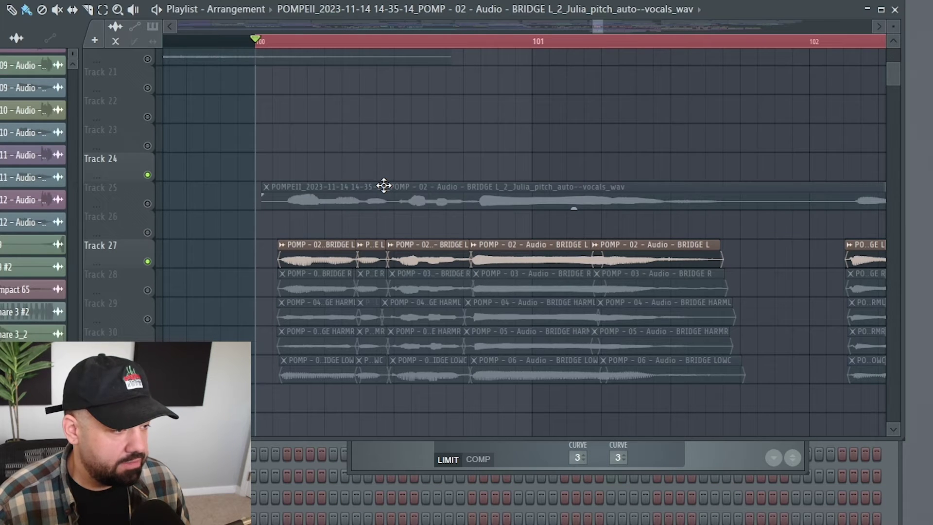
click(148, 204)
scroll(161, 210, up, 2)
drag(328, 196, 310, 196)
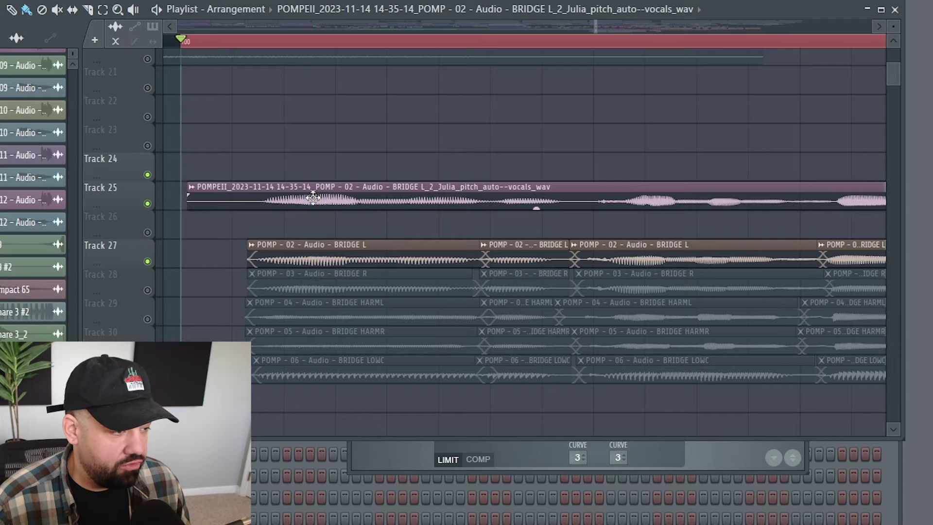
scroll(208, 213, down, 2)
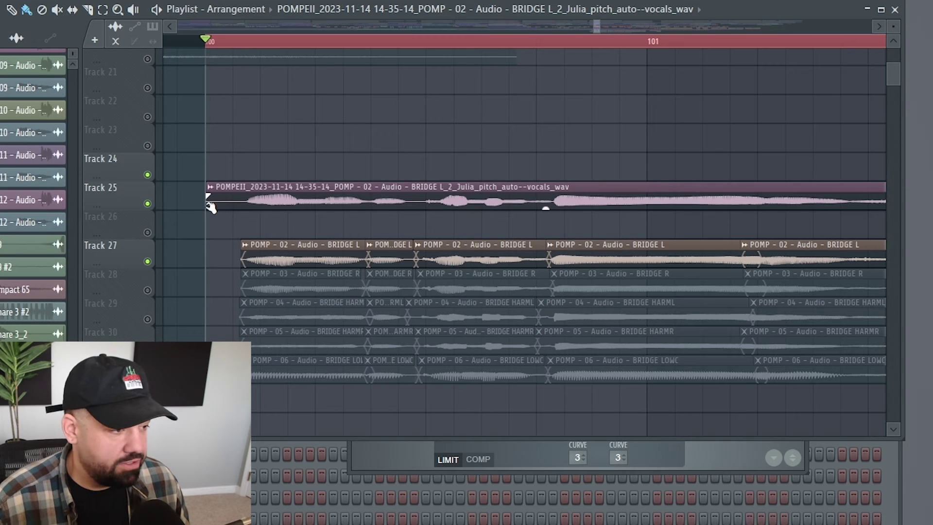
double_click(209, 207)
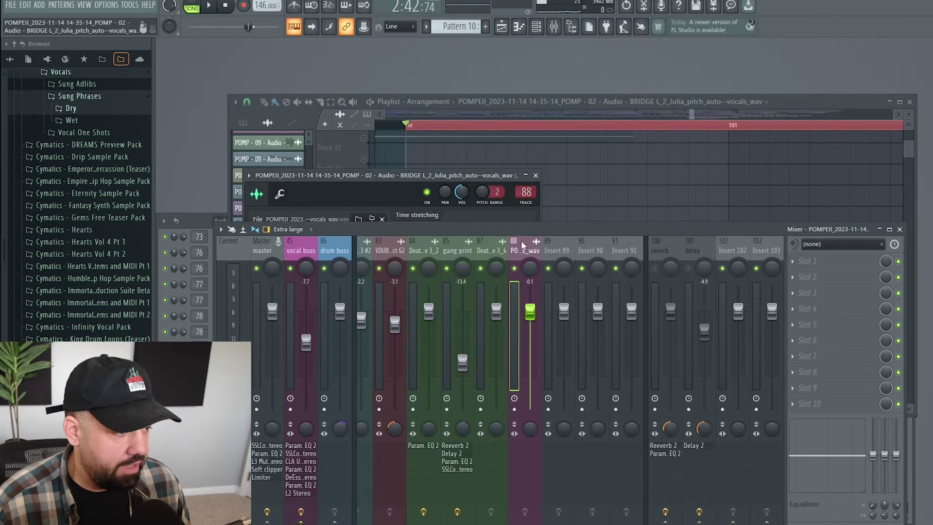
scroll(525, 248, up, 3)
scroll(524, 247, up, 3)
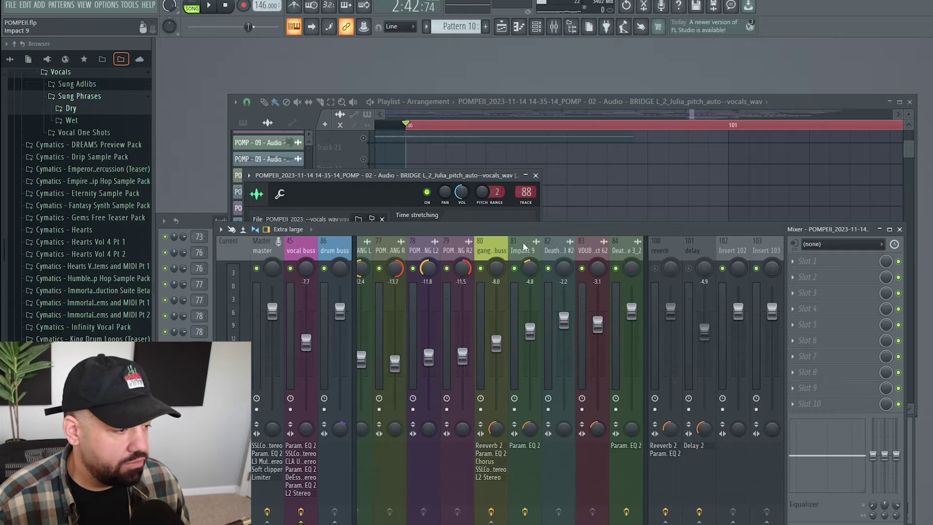
- Route the Julia vocal insert to the bridge vox buss only and audition it in the song
click(478, 253)
scroll(474, 254, up, 3)
click(458, 253)
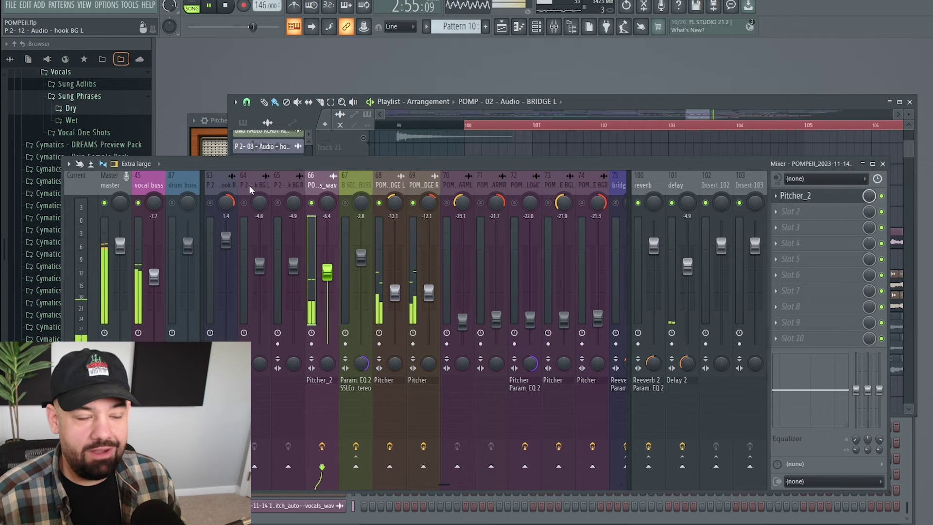
scroll(559, 437, right, 3)
right_click(559, 466)
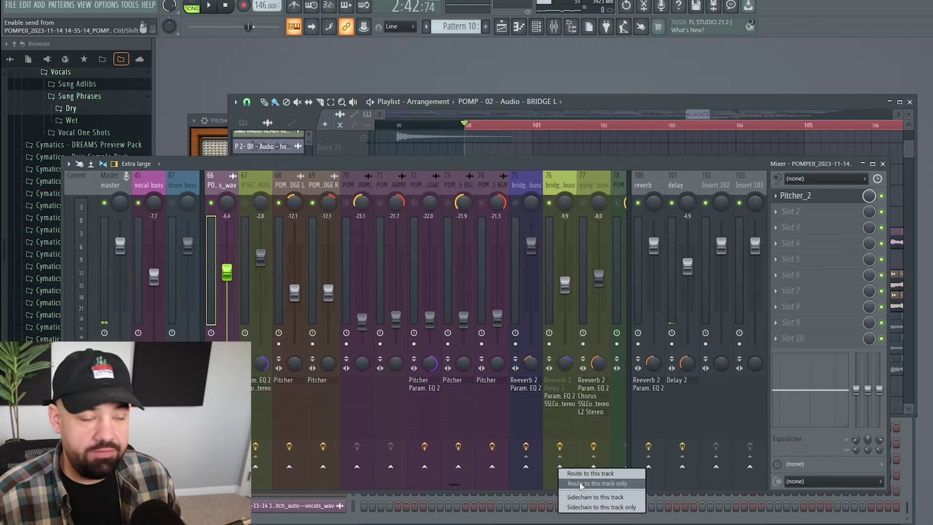
click(581, 485)
key(space)
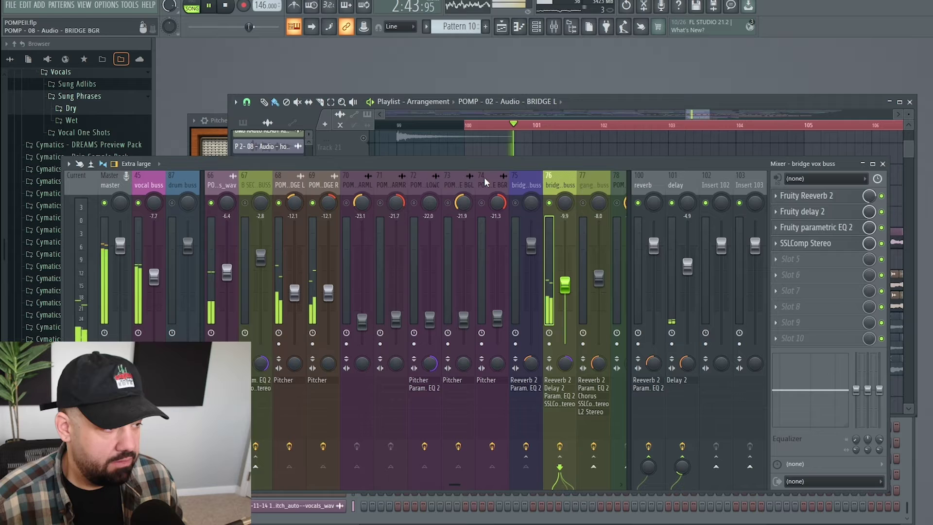
scroll(484, 180, left, 6)
click(430, 366)
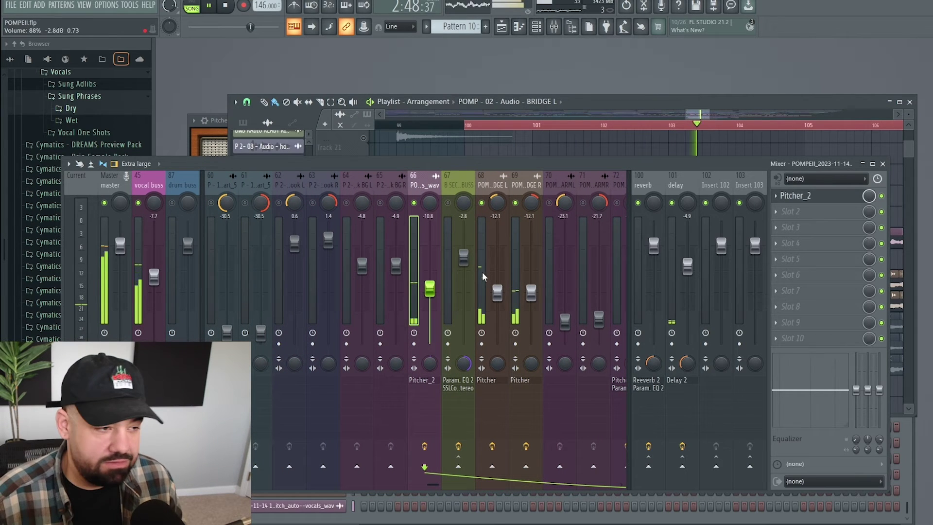
key(space)
scroll(582, 206, right, 3)
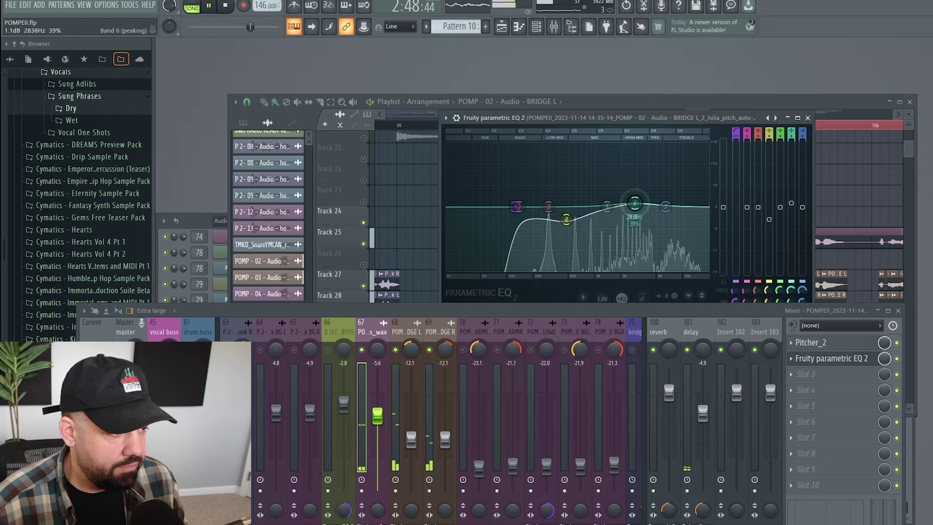
- Boost band 6 of the Julia vocal's parametric EQ gently around 2.8 kHz
mouse_move(636, 207)
mouse_down()
mouse_move(634, 199)
mouse_move(665, 199)
mouse_up()
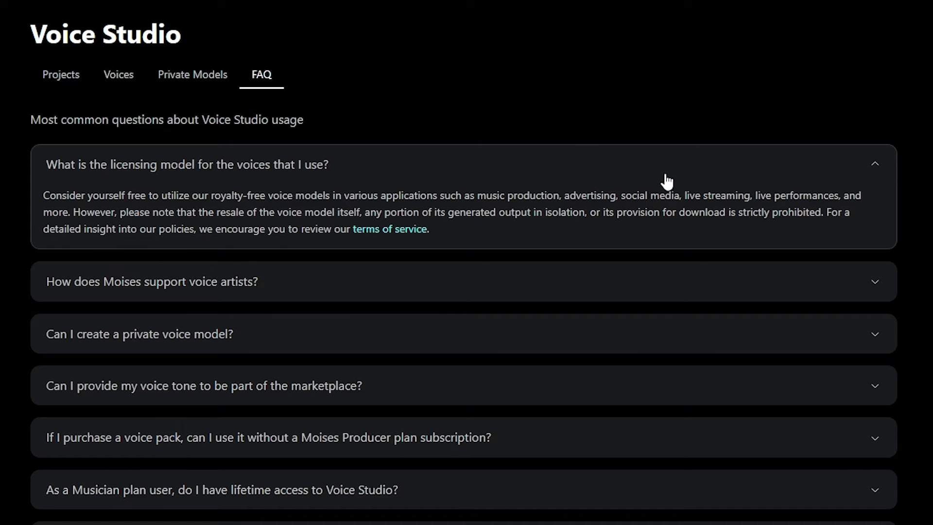
- Expand the Voice Studio FAQ answer on how Moises supports voice artists
click(203, 281)
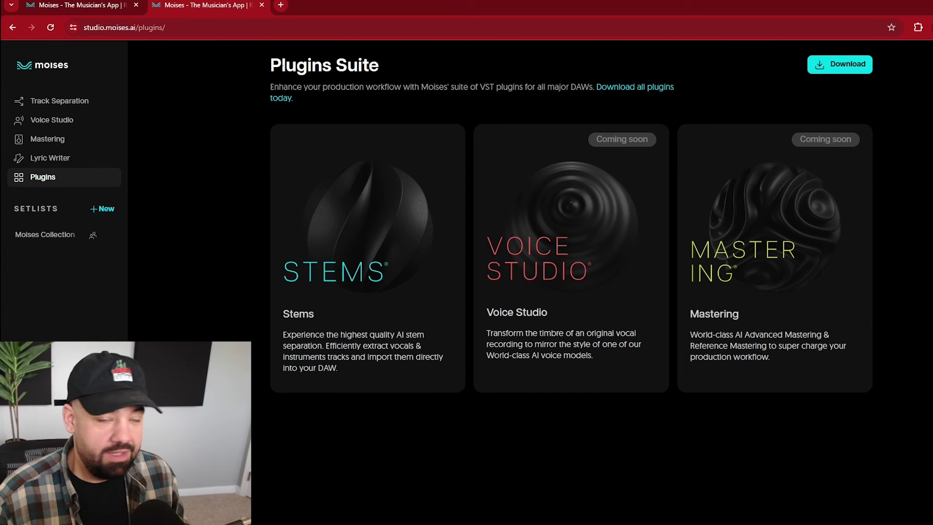
drag(335, 66, 411, 66)
click(259, 69)
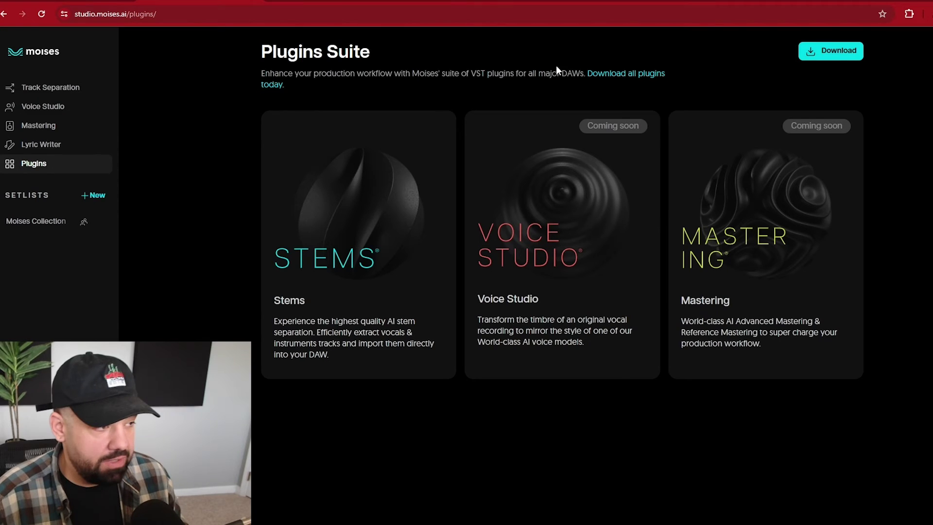
drag(327, 51, 362, 51)
click(292, 51)
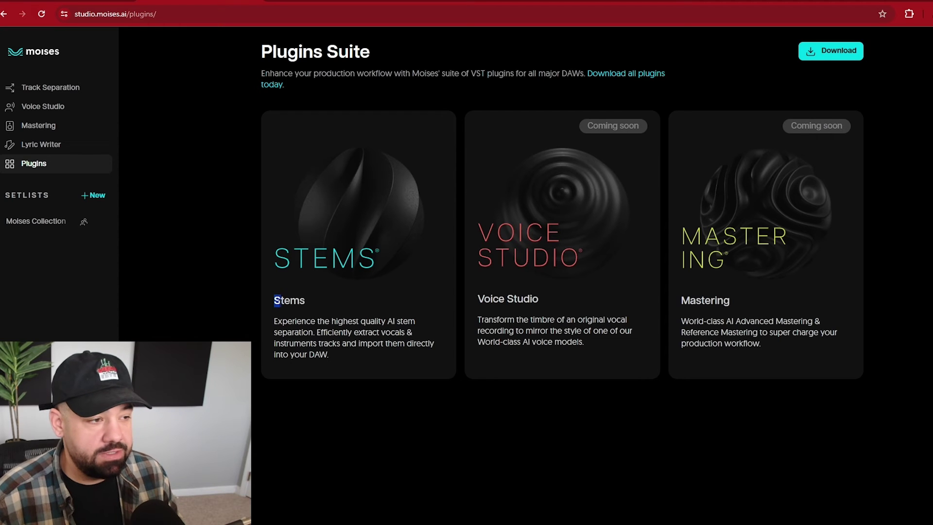
double_click(554, 261)
click(618, 289)
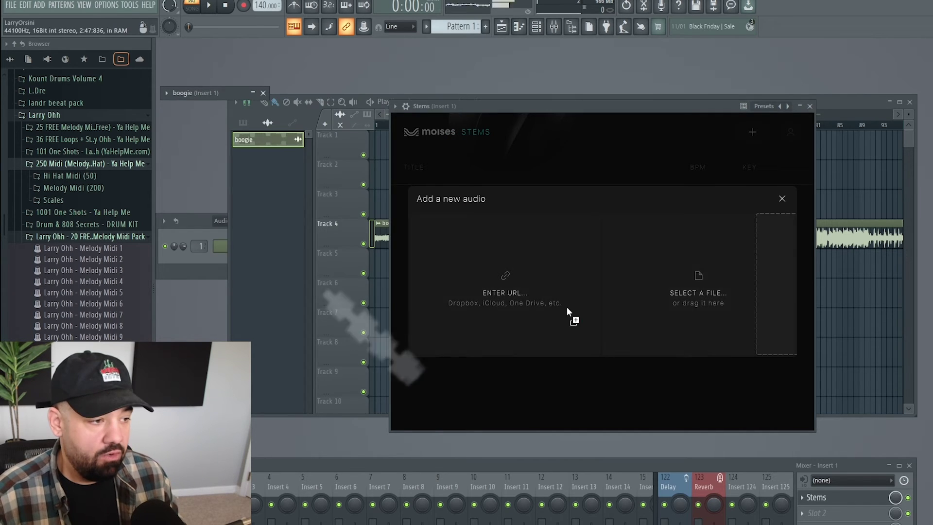
- Send the boogie sample into Moises Stems and expand its separated stems
drag(298, 306, 675, 283)
click(453, 93)
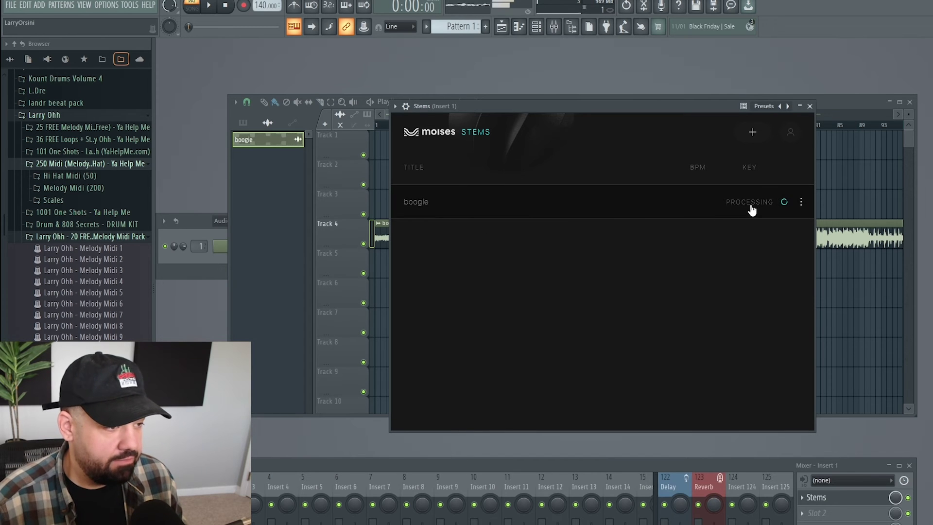
click(459, 202)
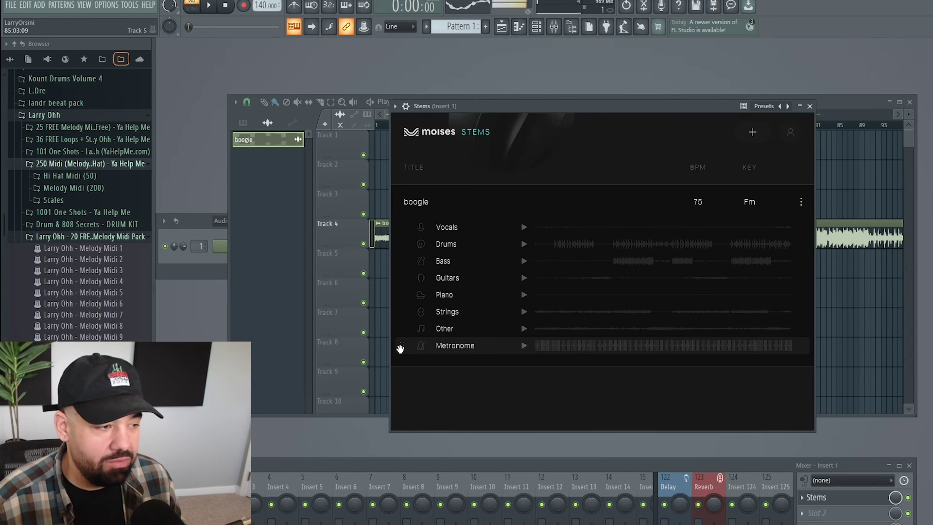
- Audition the separated stems individually — Drums, Bass and Metronome among them
click(640, 297)
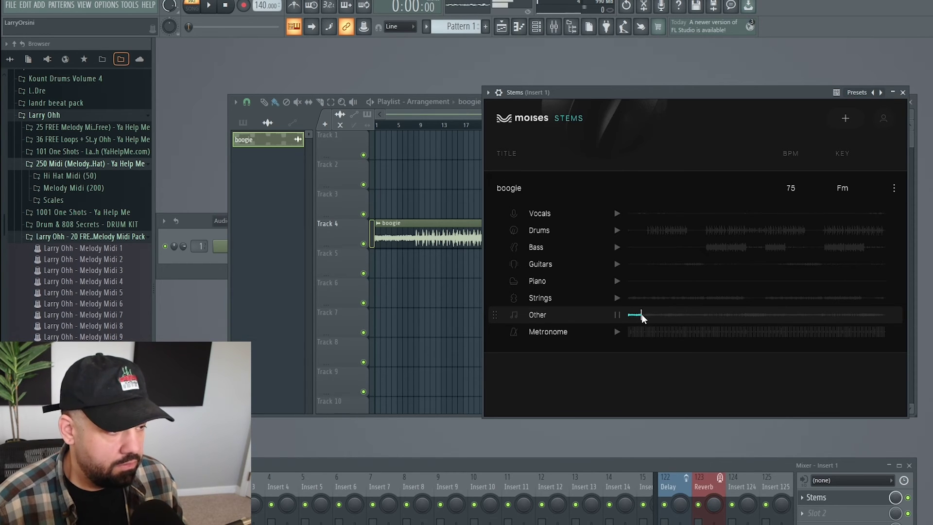
click(617, 230)
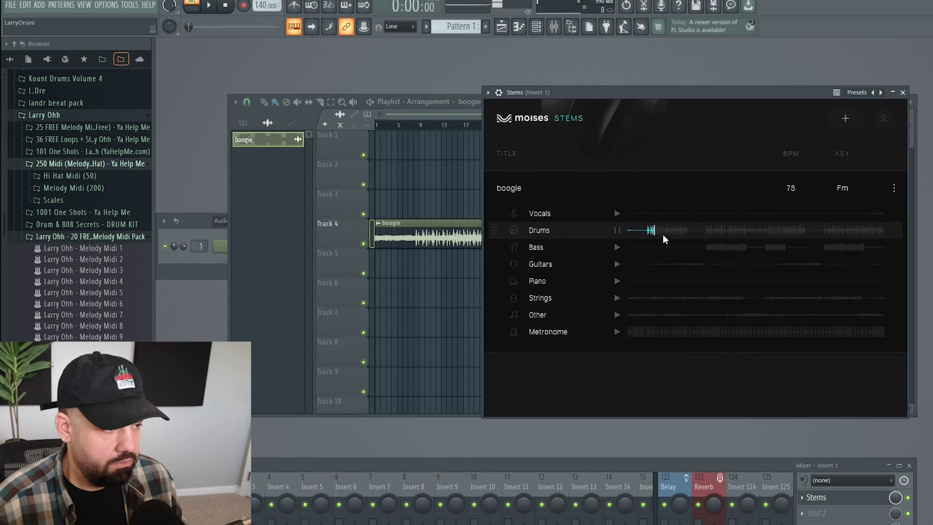
click(617, 248)
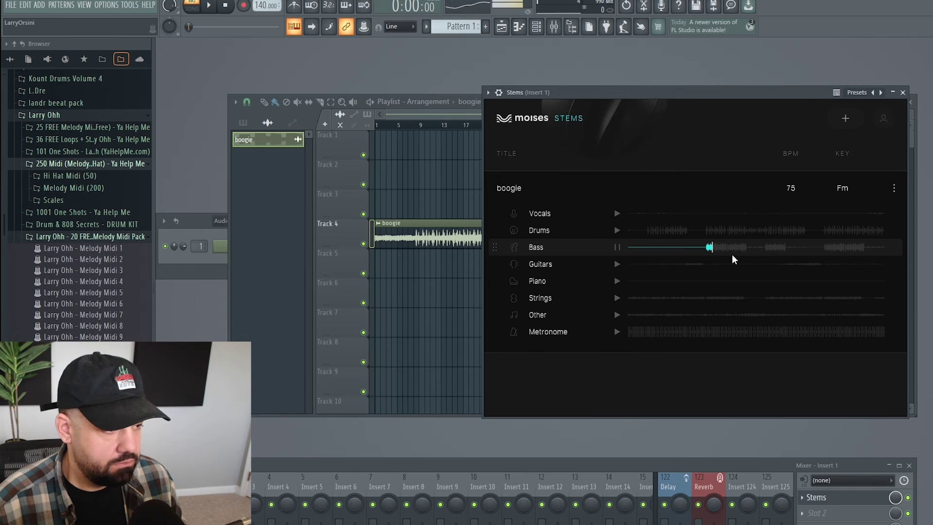
click(616, 246)
click(618, 331)
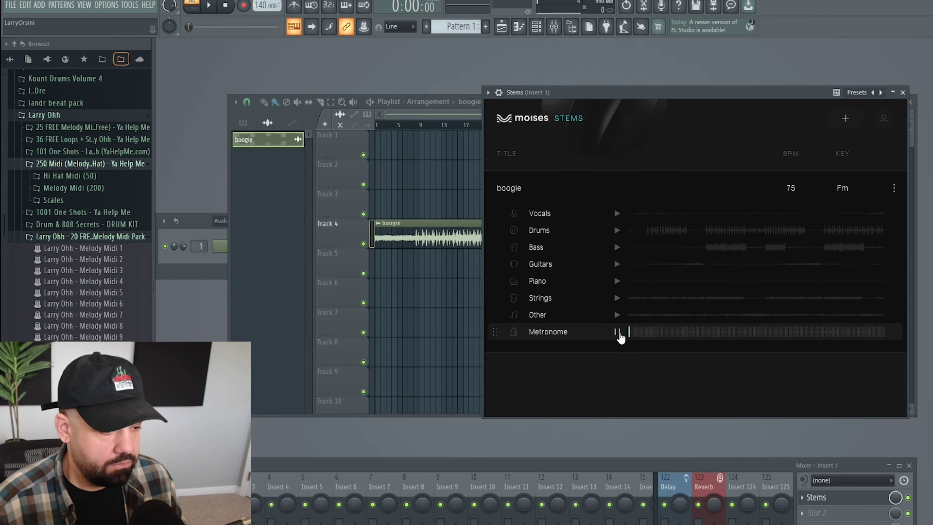
click(617, 332)
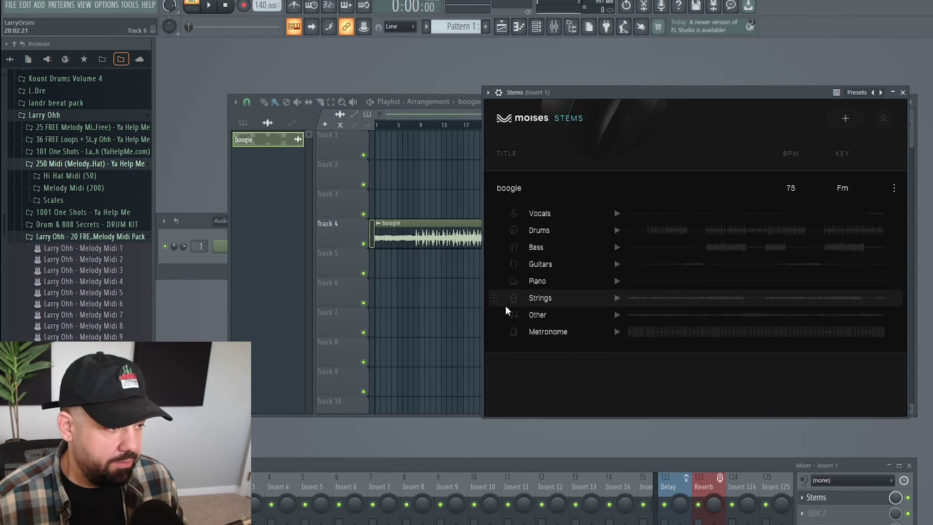
- Place the Strings stem on Track 7 and the Other stem on Track 8
drag(494, 297, 395, 325)
click(858, 503)
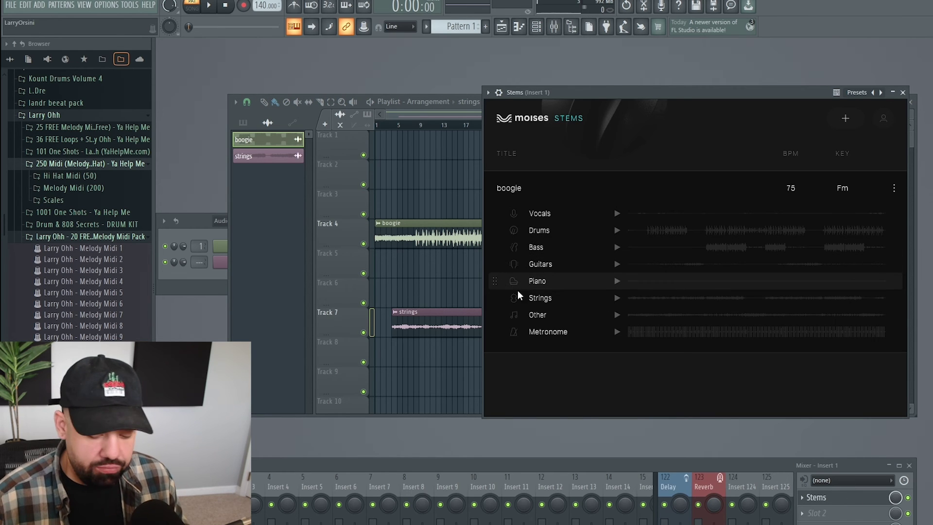
drag(486, 328, 388, 354)
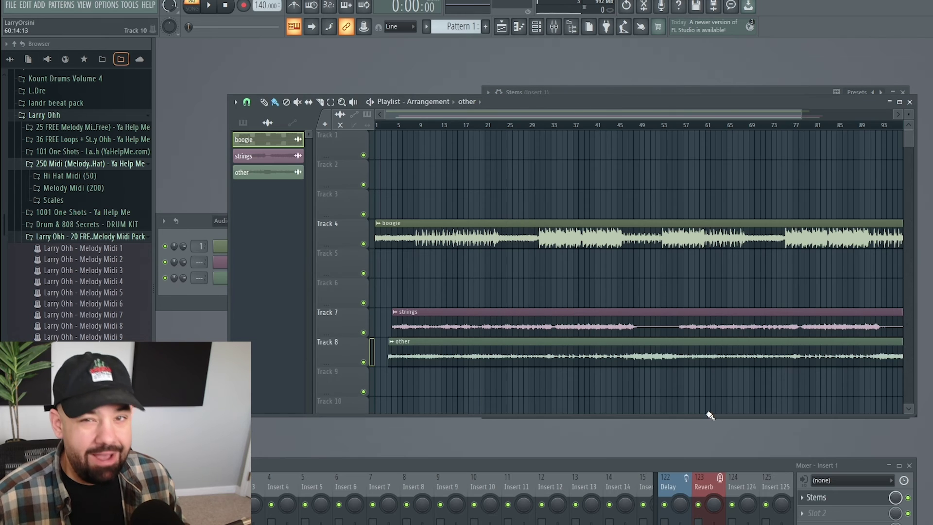
- Line the stems up at bar 1, remove the original boogie clip and play the arrangement
drag(476, 326, 458, 326)
right_click(417, 241)
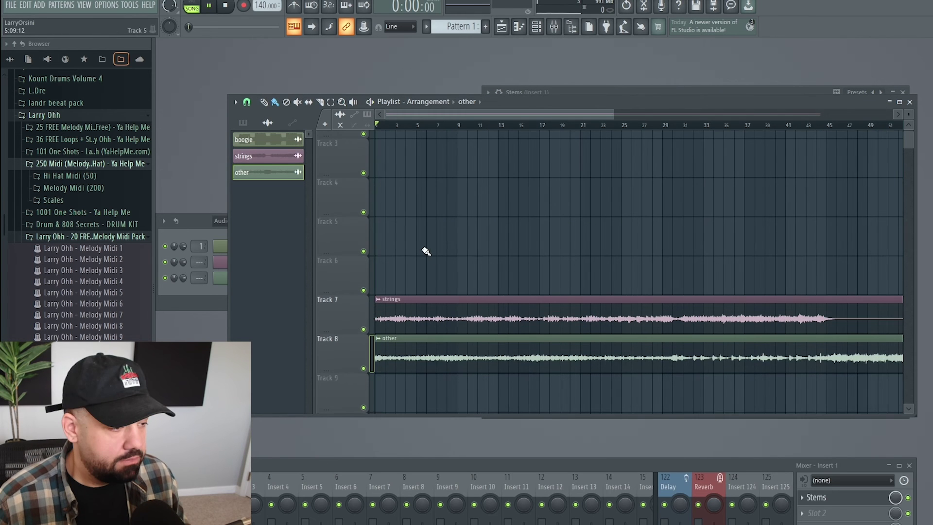
key(space)
scroll(398, 336, down, 1)
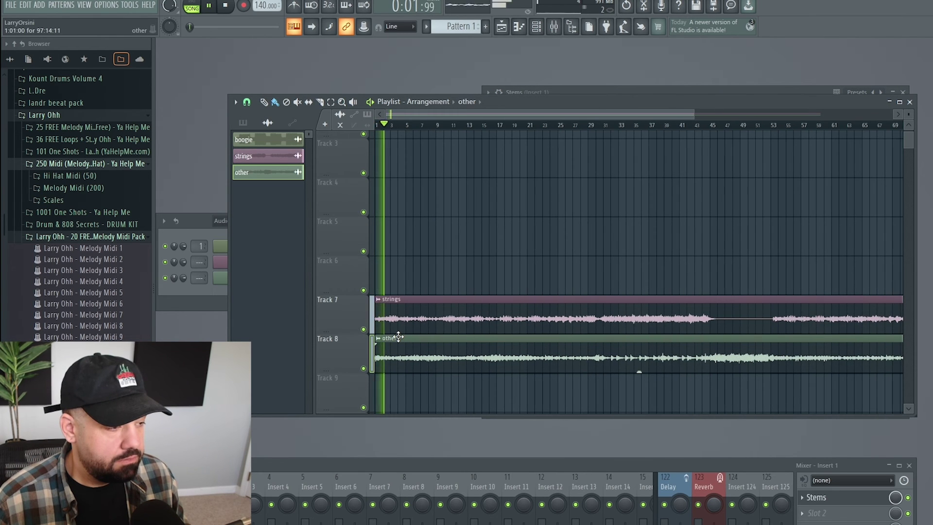
scroll(398, 336, down, 1)
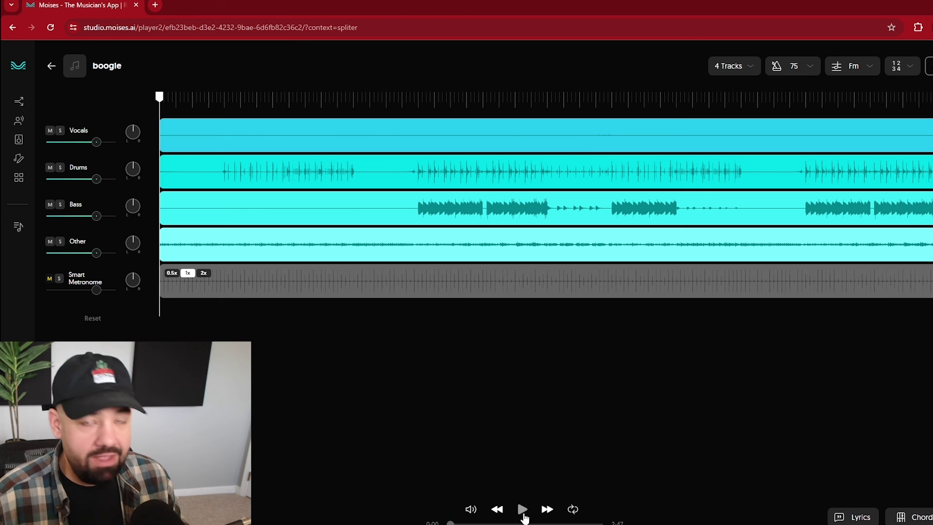
- Play the boogie four-stem separation in the Moises web player at 75 BPM in Fm
click(524, 510)
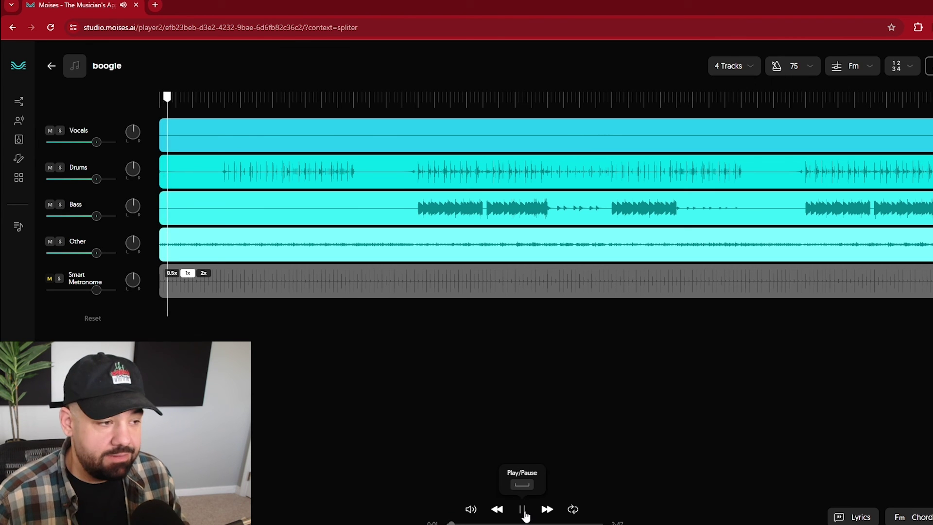